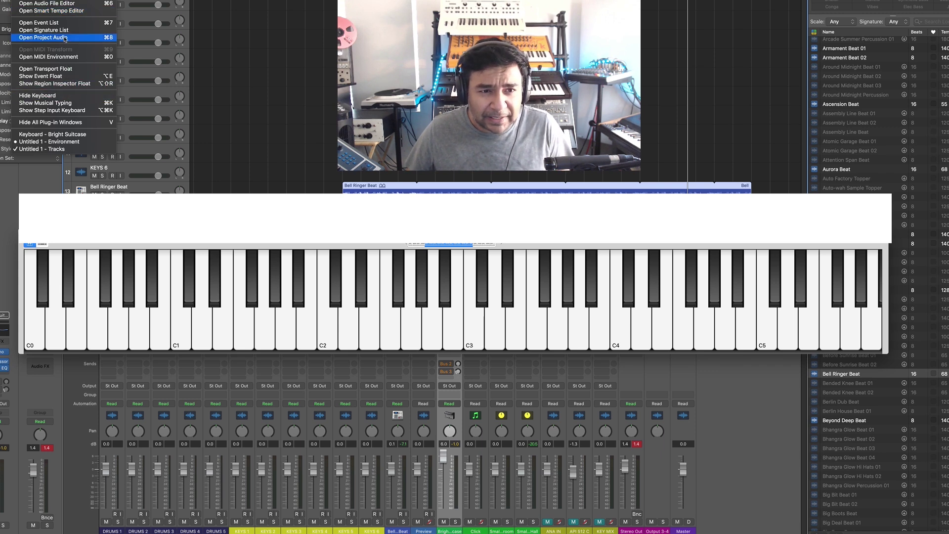
- Dismiss the Window menu, leaving the on-screen keyboard visible over the mixer
click(71, 97)
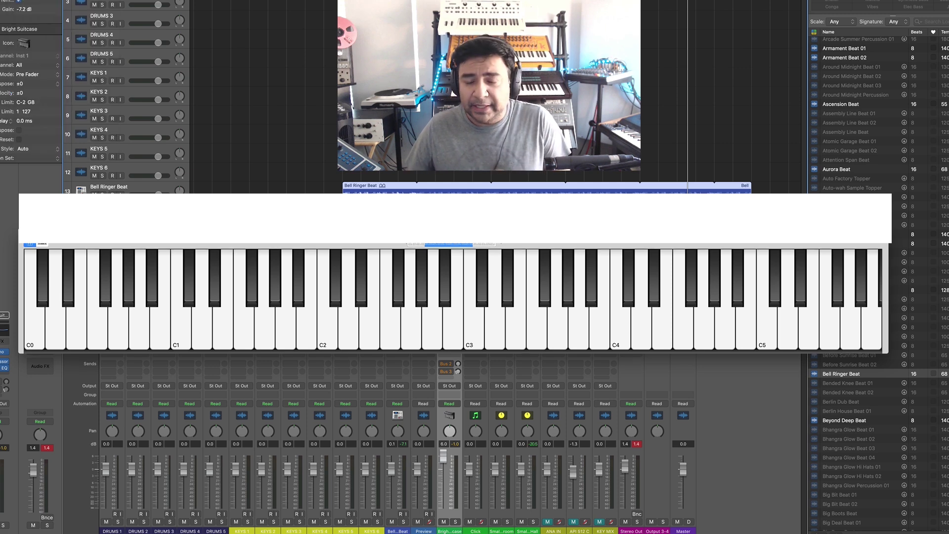